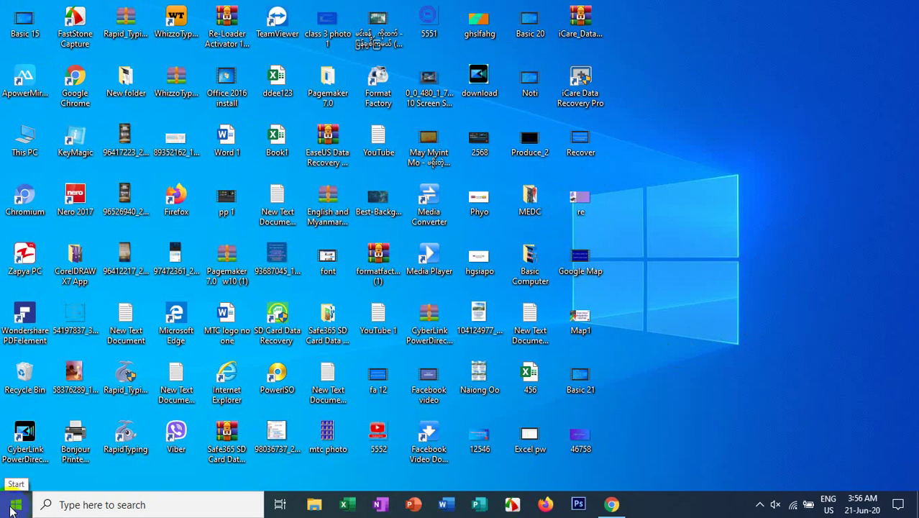
Open the Start menu and scroll the app list to Adobe Photoshop CS3 Extended under A
left_click(32, 472)
left_click(16, 505)
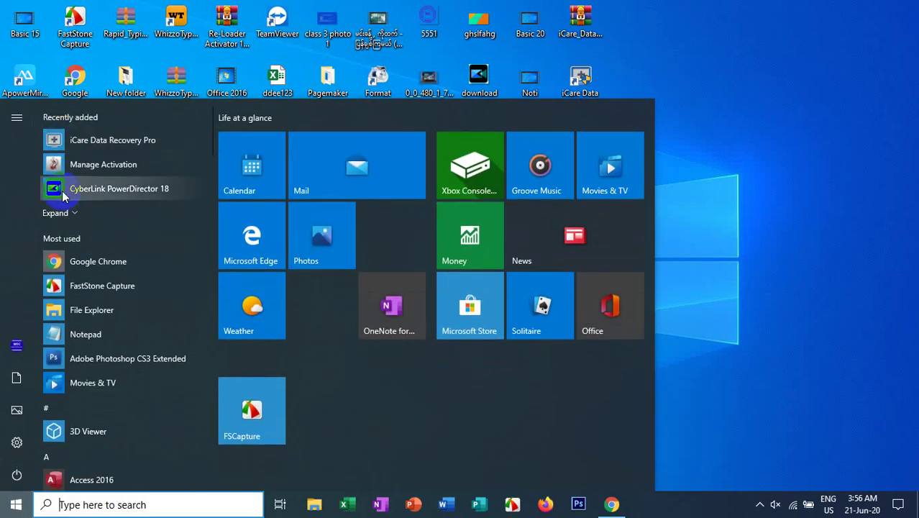
scroll(124, 212, "down", 4)
scroll(123, 205, "up", 4)
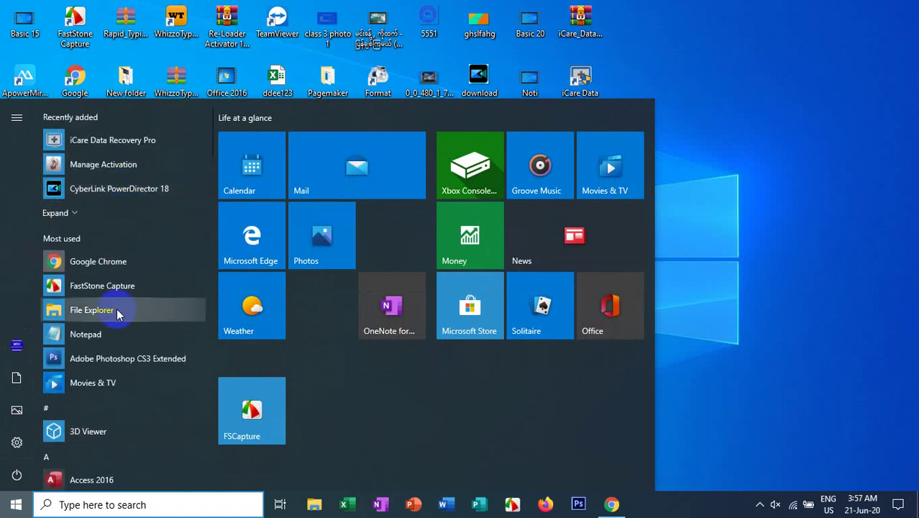
scroll(120, 272, "down", 4)
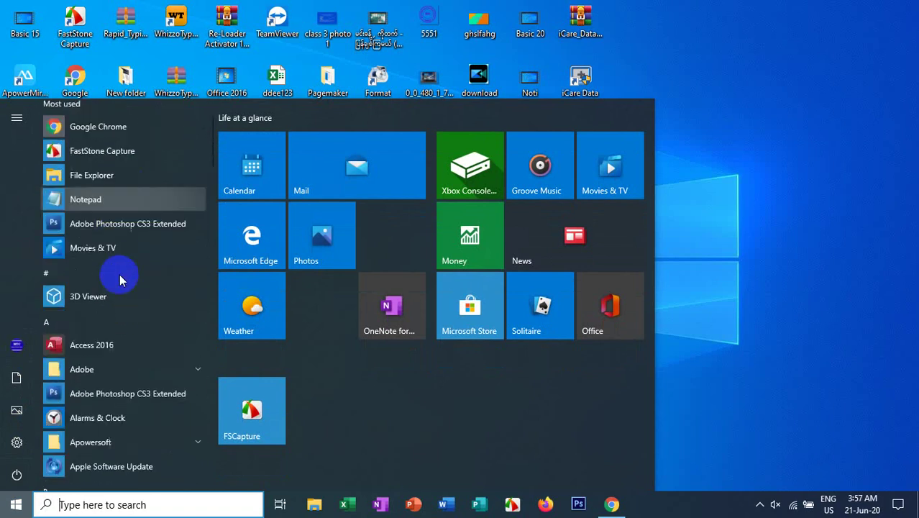
scroll(121, 262, "up", 4)
scroll(128, 243, "down", 3)
scroll(128, 241, "up", 3)
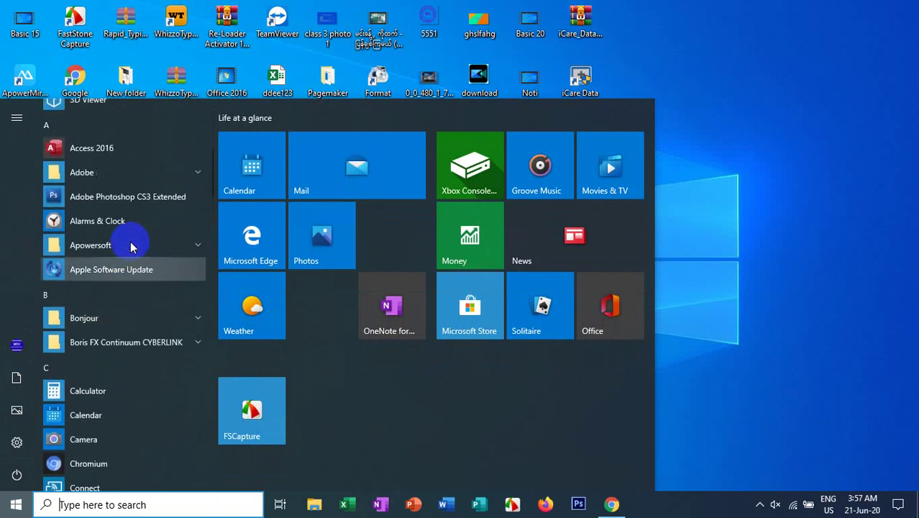
scroll(132, 240, "down", 3)
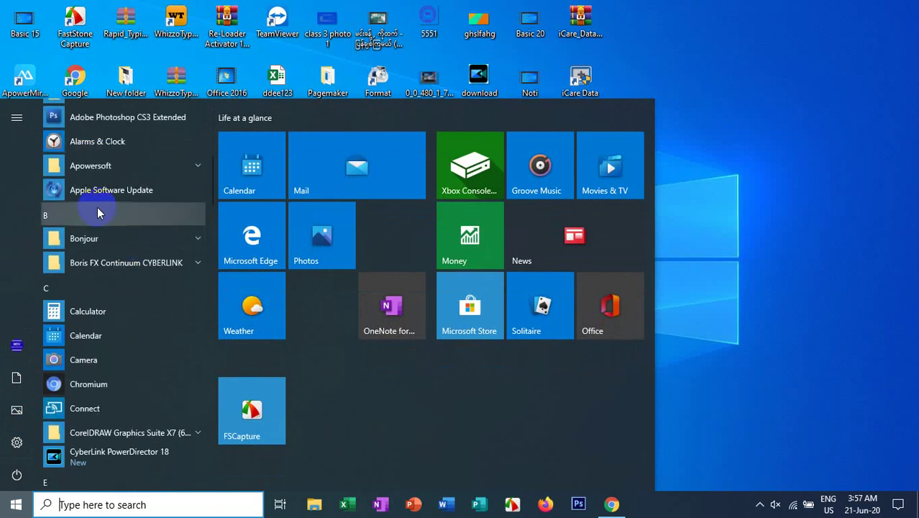
scroll(97, 241, "down", 3)
scroll(100, 241, "down", 2)
scroll(98, 239, "down", 3)
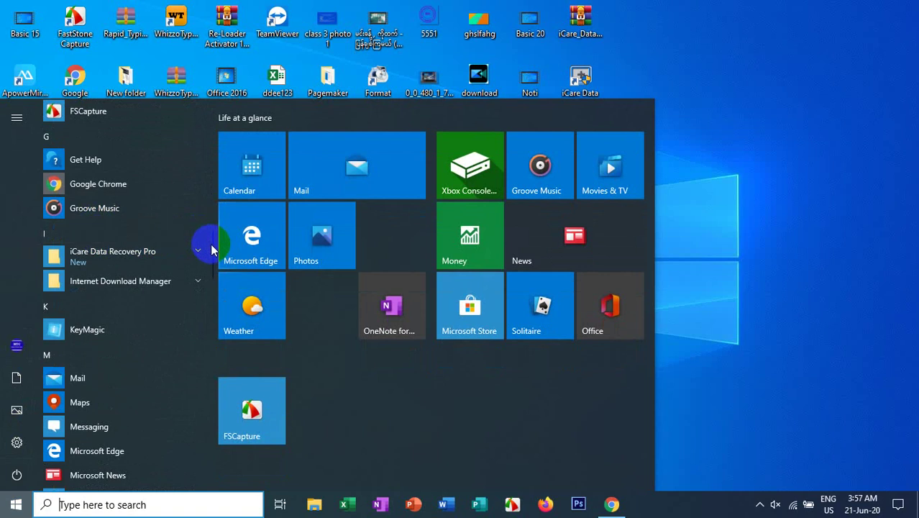
left_click_drag(209, 253, 211, 181)
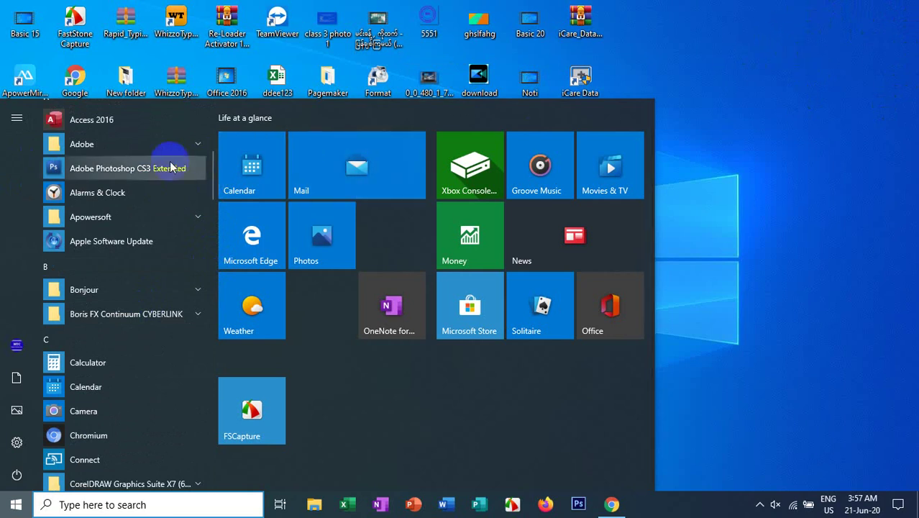
Show Adobe Photoshop CS3 Extended's More submenu with Pin to taskbar and Run as administrator
right_click(83, 171)
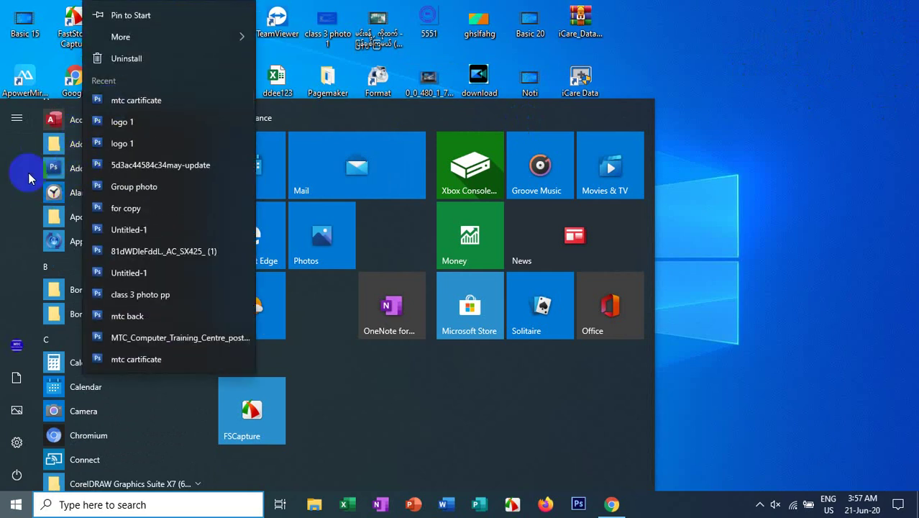
mouse_move(178, 37)
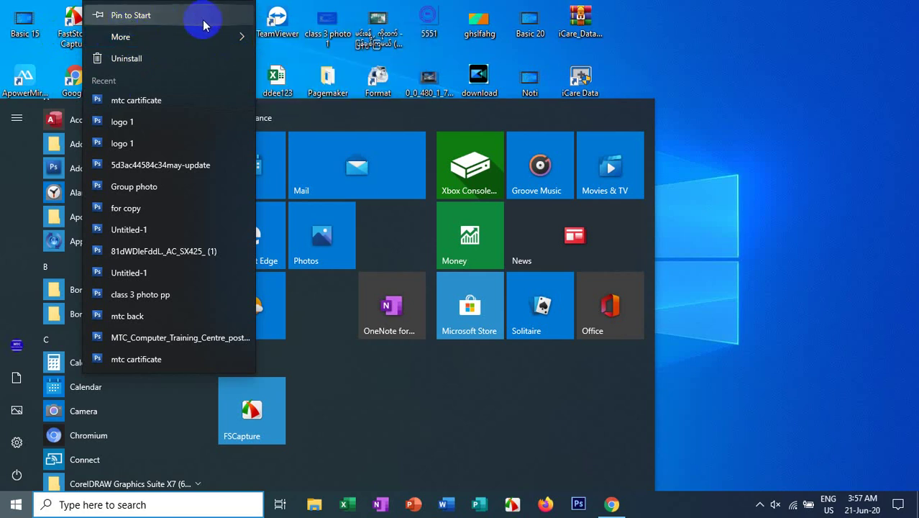
mouse_move(220, 34)
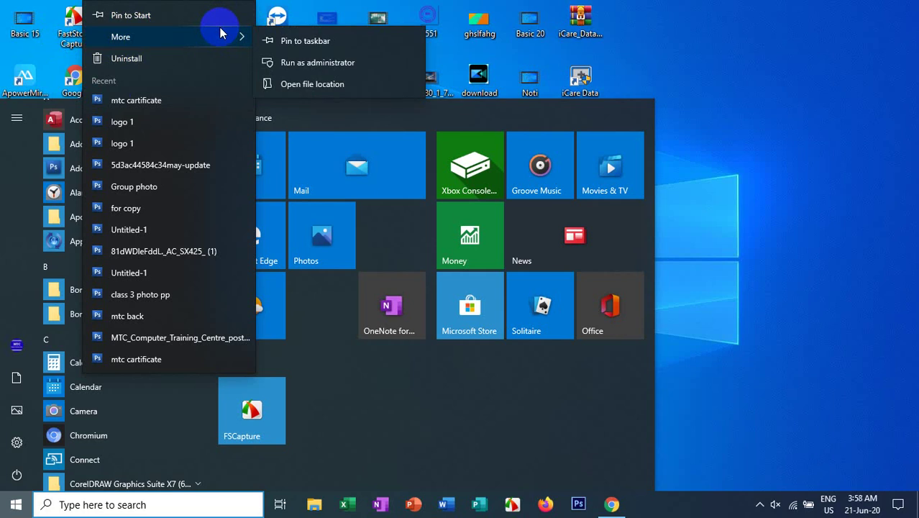
left_click(6, 164)
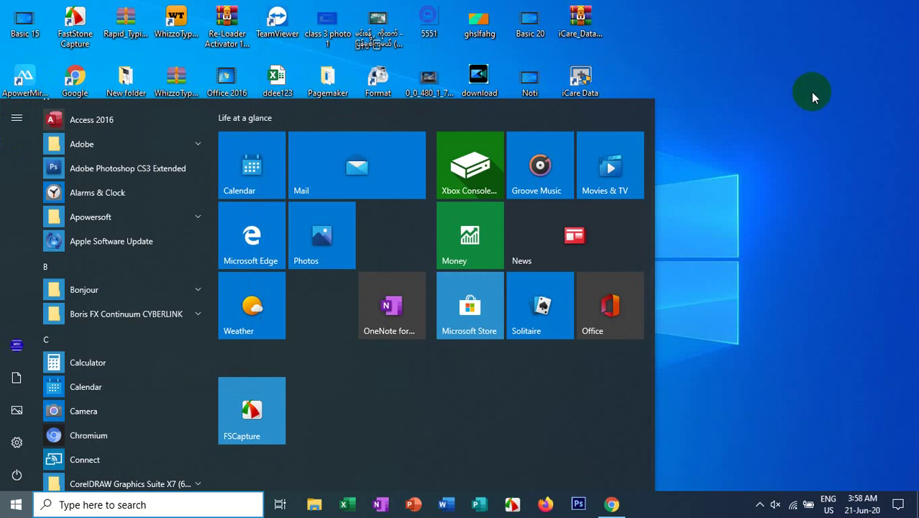
right_click(124, 168)
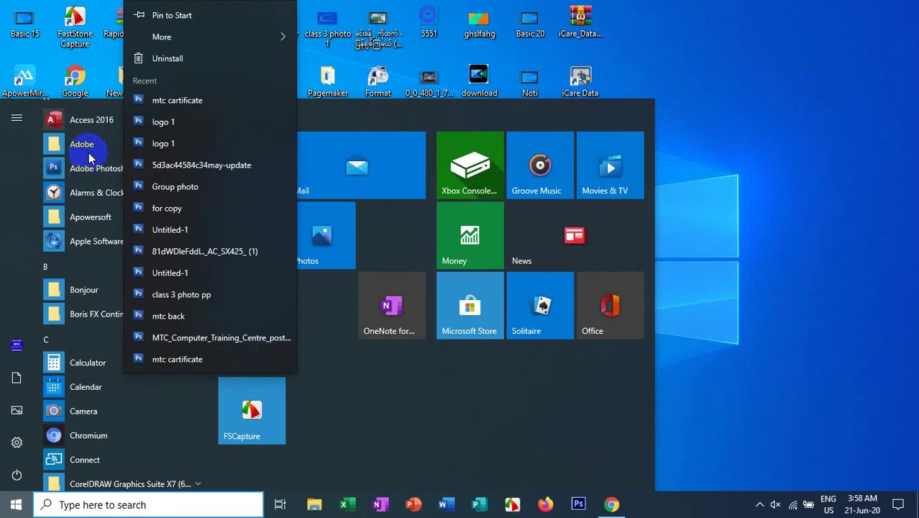
left_click(236, 39)
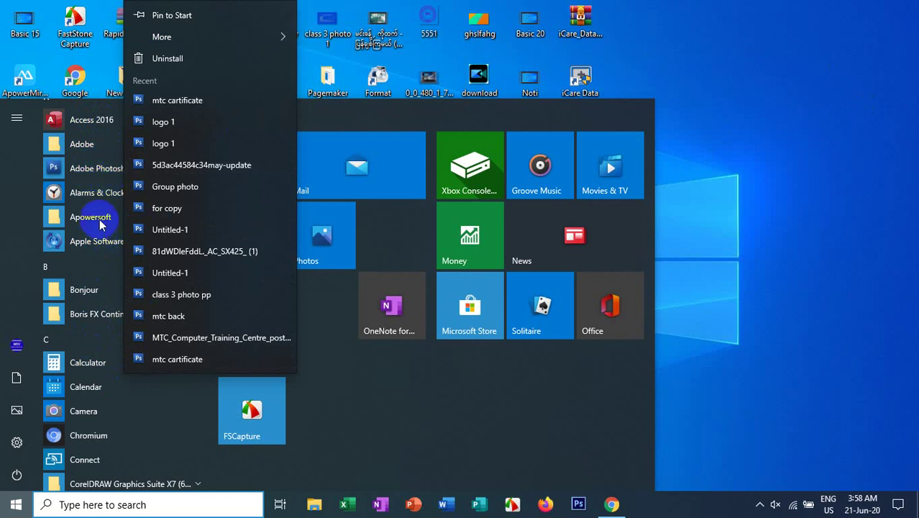
left_click(87, 172)
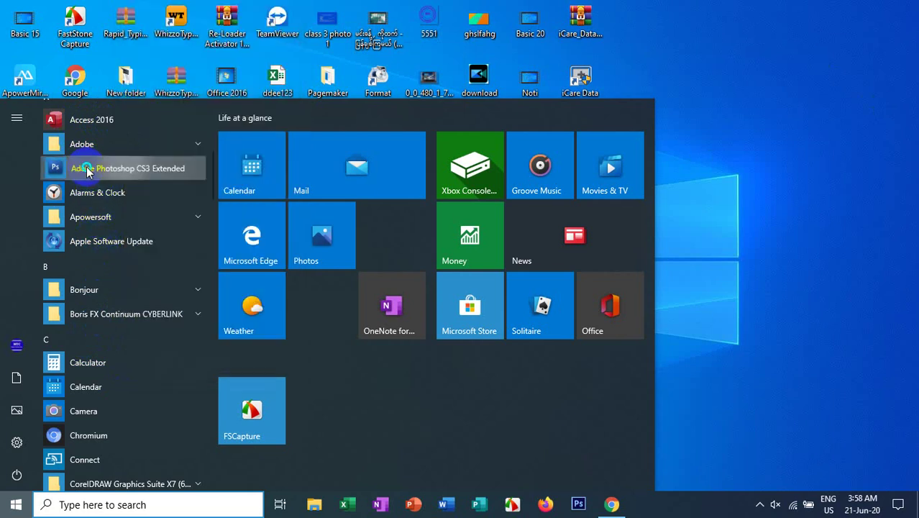
right_click(75, 180)
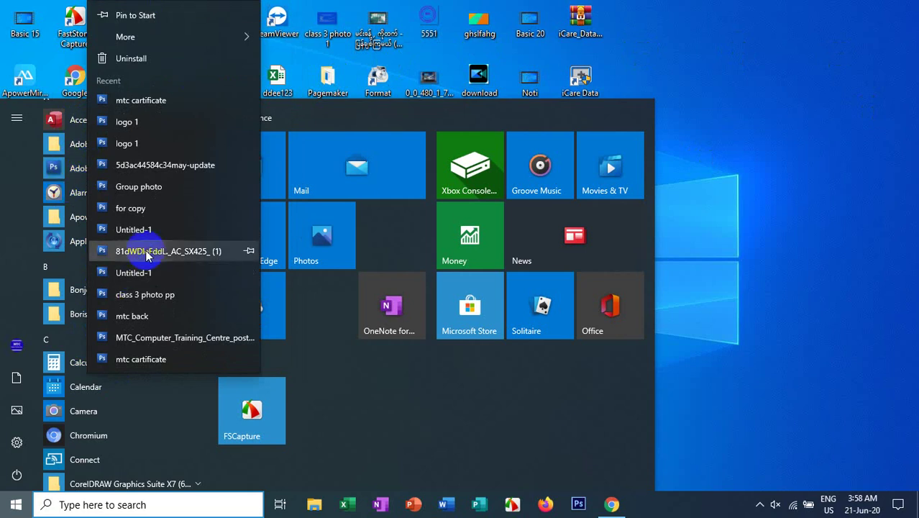
left_click(184, 44)
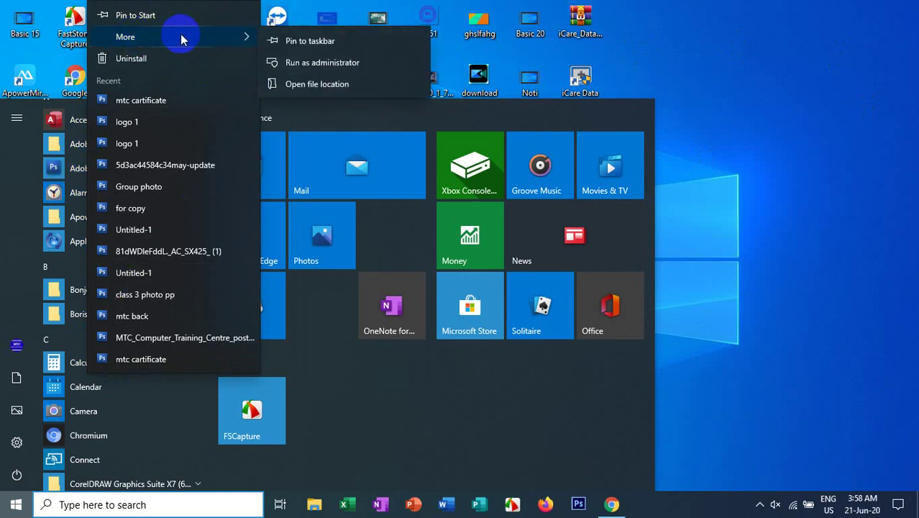
From Photoshop's file location, send its shortcut to the desktop and minimize the folder window
left_click(296, 84)
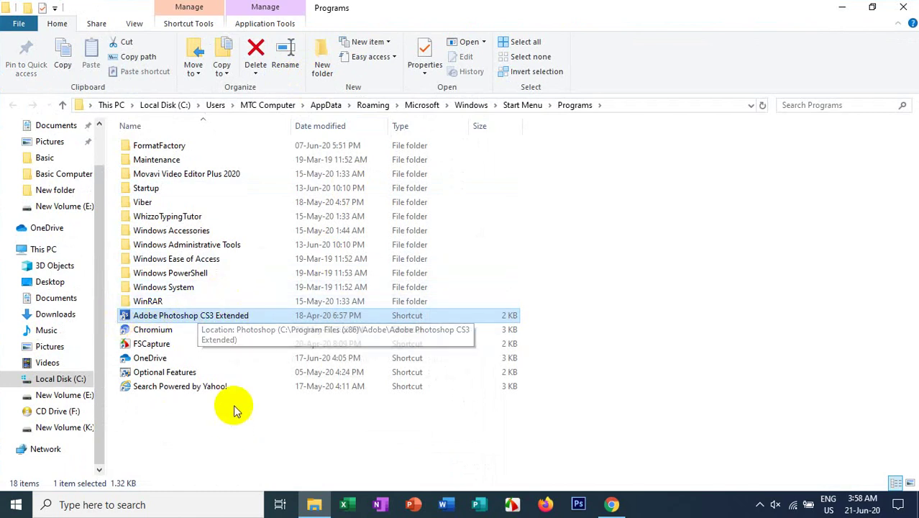
right_click(144, 319)
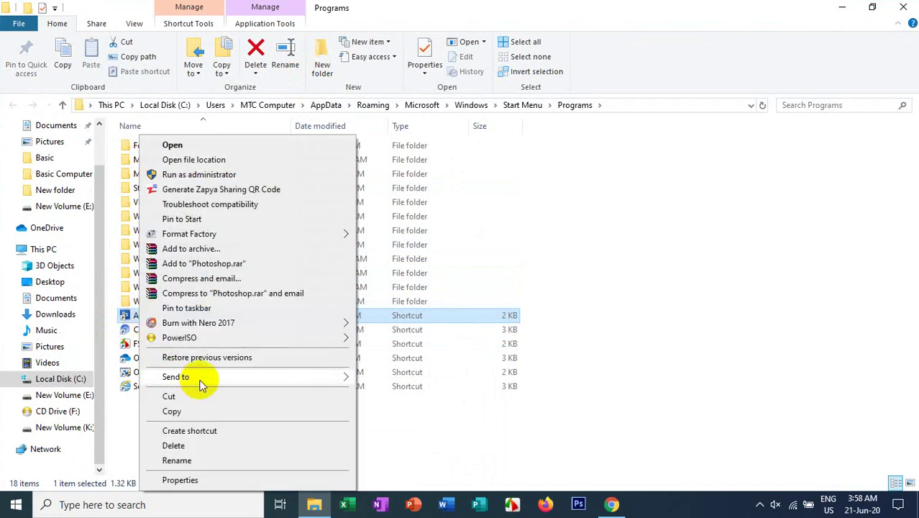
mouse_move(176, 377)
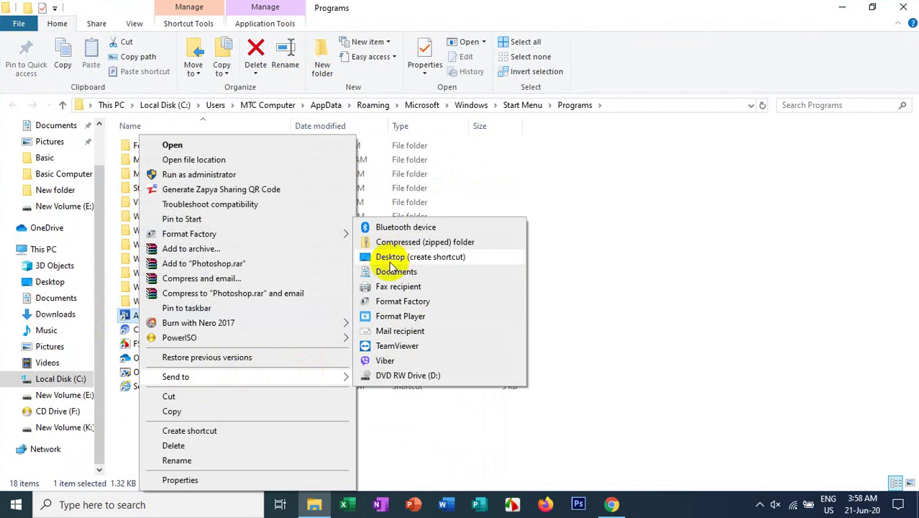
left_click(384, 259)
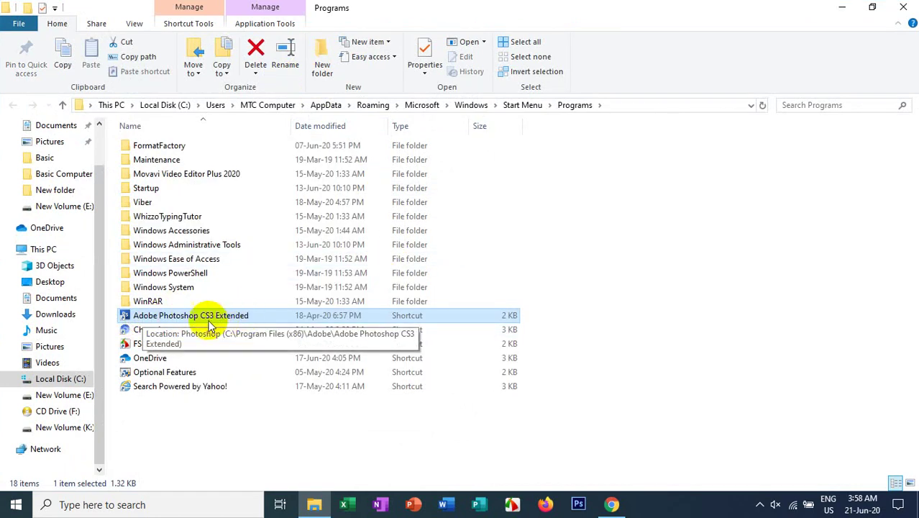
left_click(843, 6)
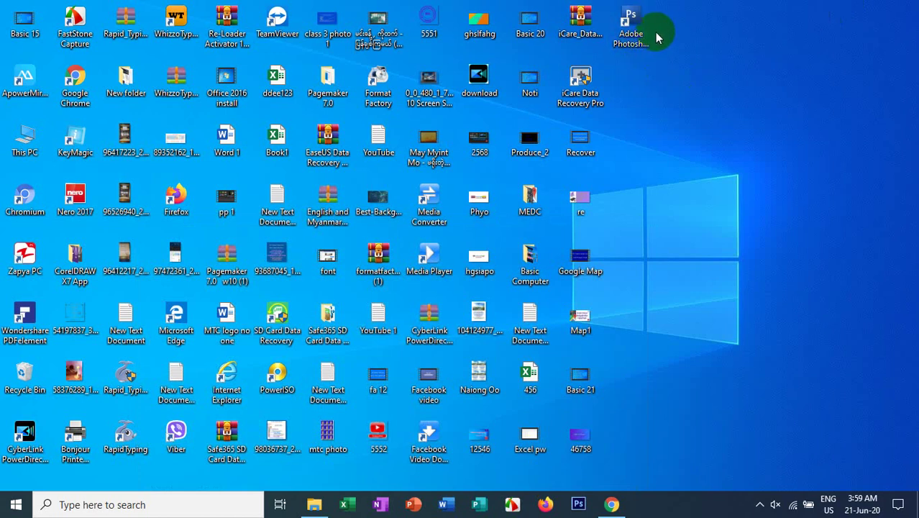
Delete the Photoshop CS3 Extended desktop shortcut and refresh the desktop icons
left_click(16, 505)
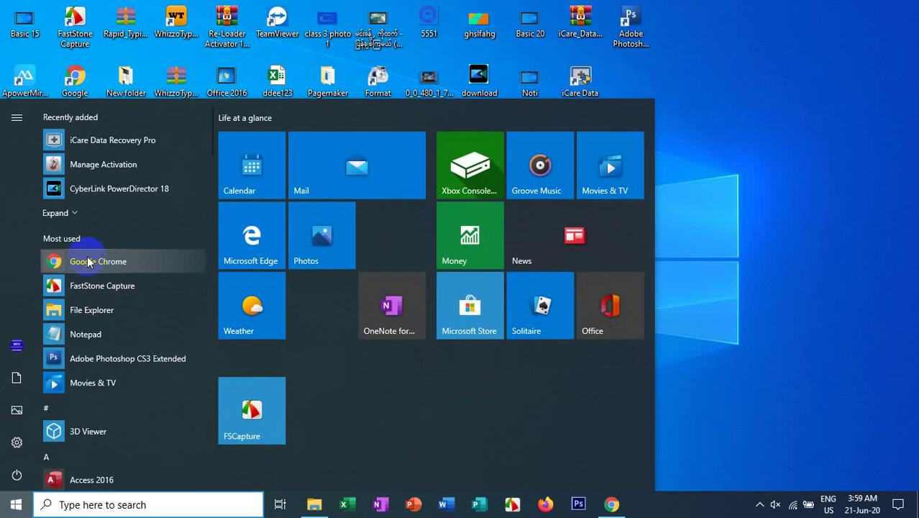
left_click(270, 435)
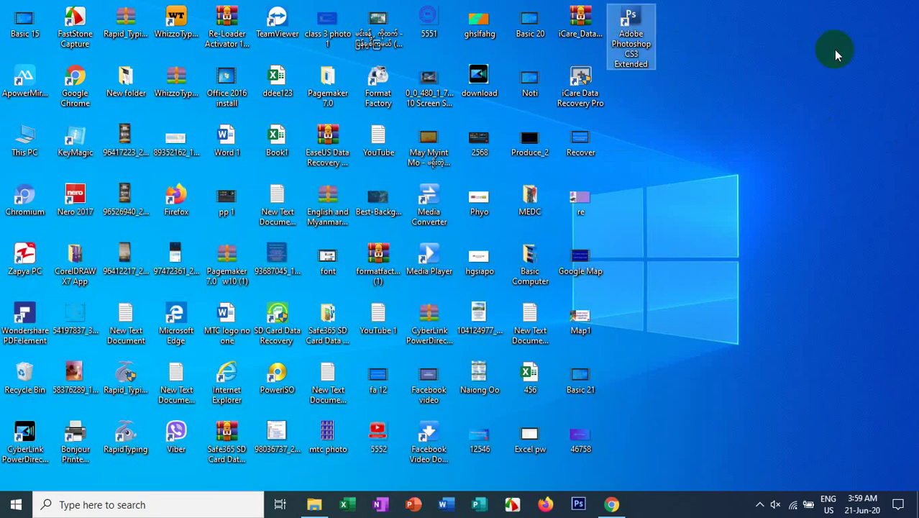
key("Delete")
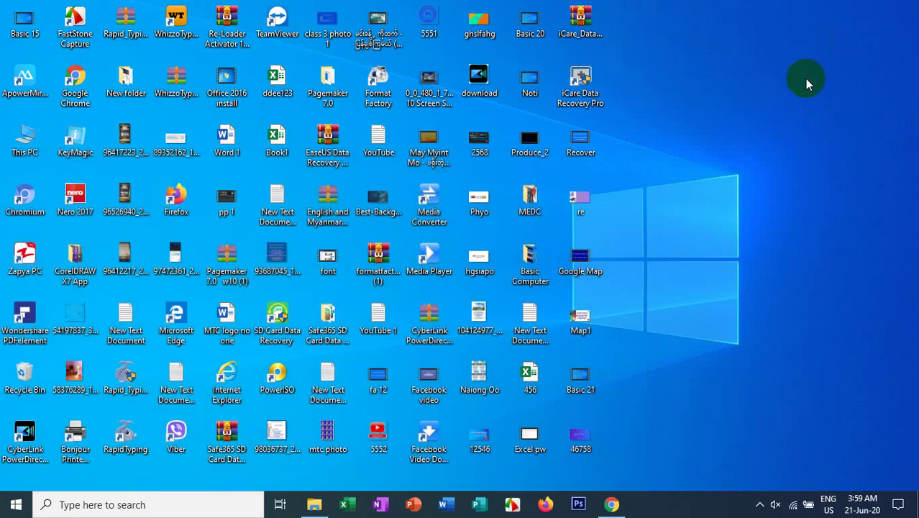
right_click(691, 19)
left_click(745, 60)
Minimize Chrome, close the Start Menu Programs folder, and bring up the Start menu
left_click(612, 503)
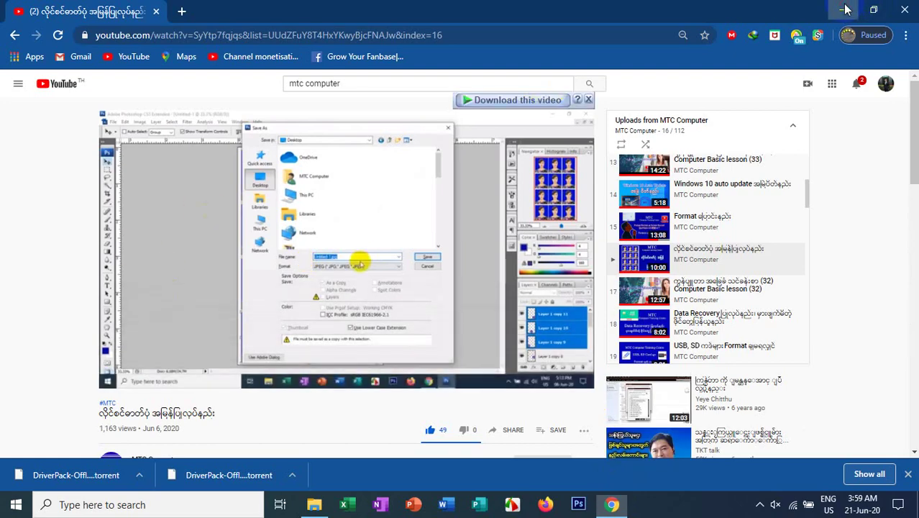
left_click(844, 10)
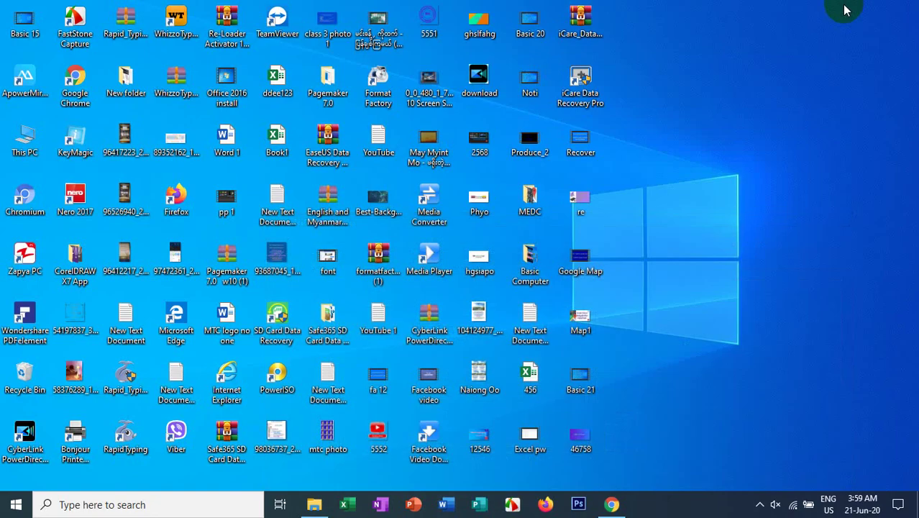
left_click(310, 507)
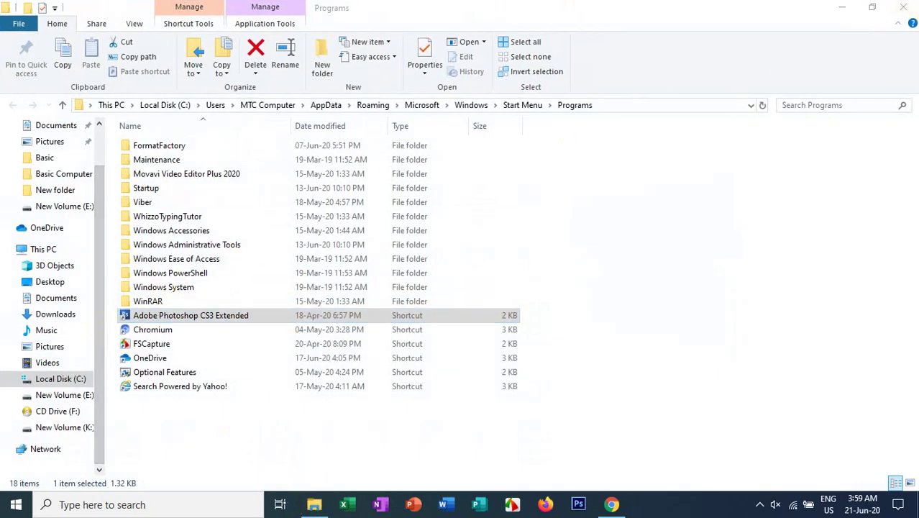
left_click(904, 7)
left_click(15, 503)
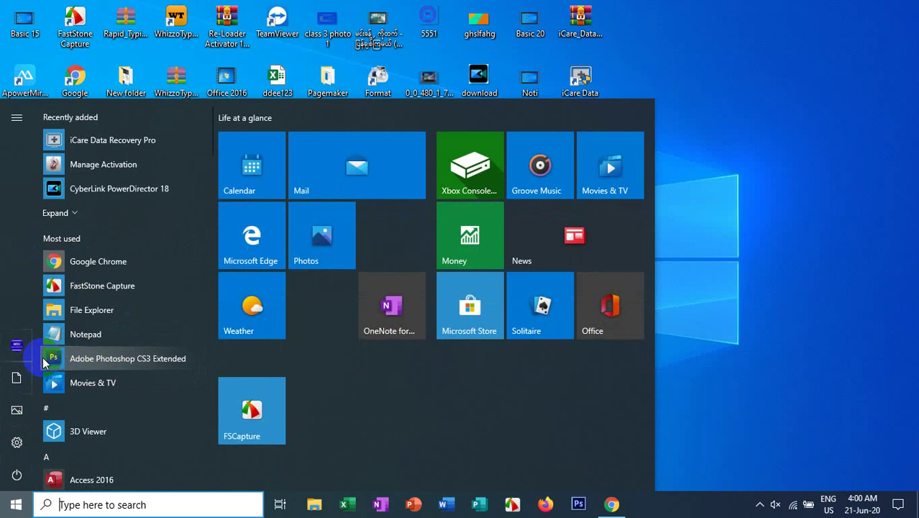
Drag Adobe Photoshop CS3 Extended from Most used onto the desktop as a shortcut
left_click_drag(54, 363, 770, 295)
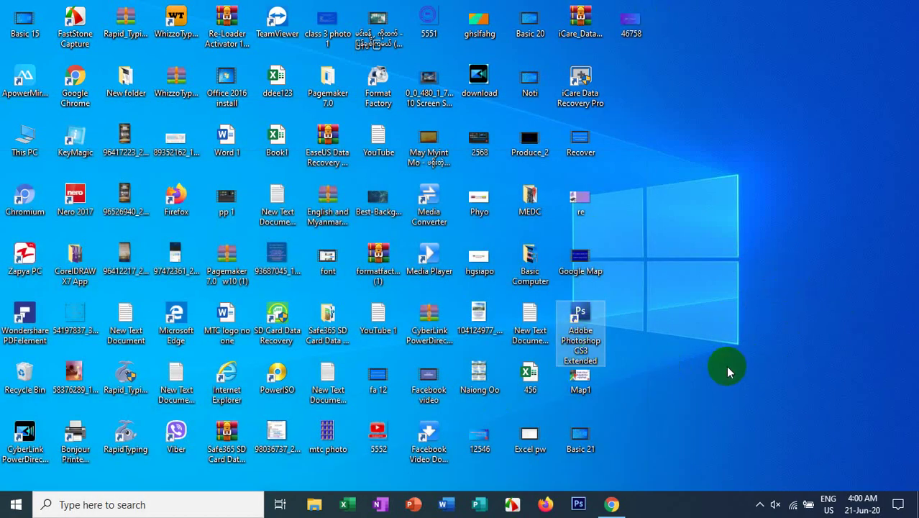
left_click(741, 244)
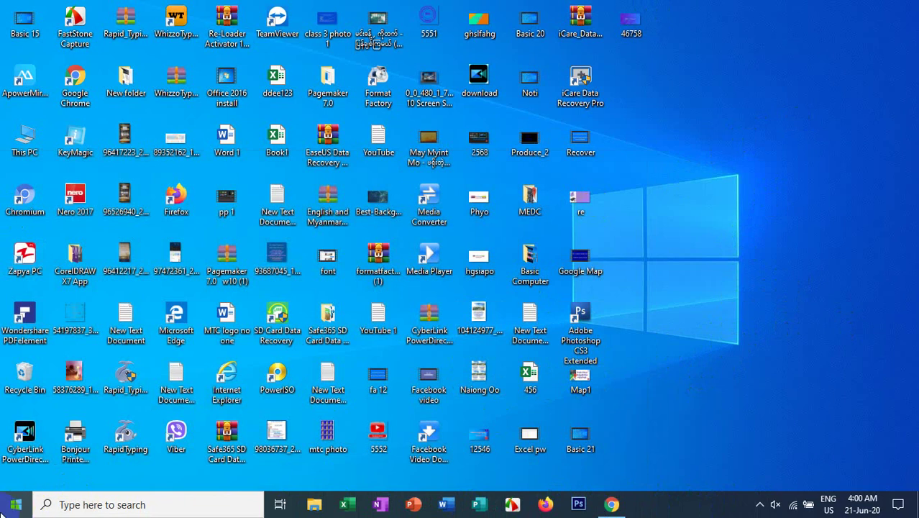
left_click(16, 504)
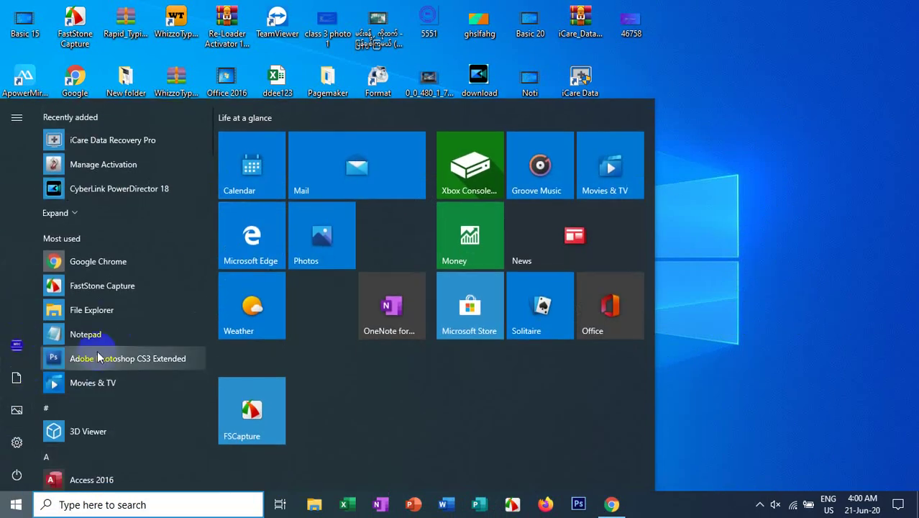
Find CyberLink PowerDirector 18 in the app list and pin it to the taskbar
scroll(118, 314, "down", 4)
scroll(126, 310, "down", 3)
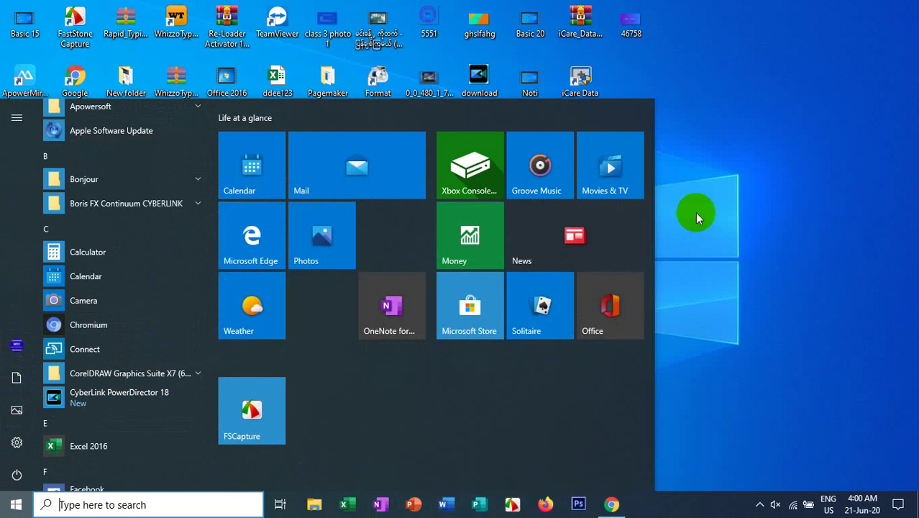
right_click(80, 400)
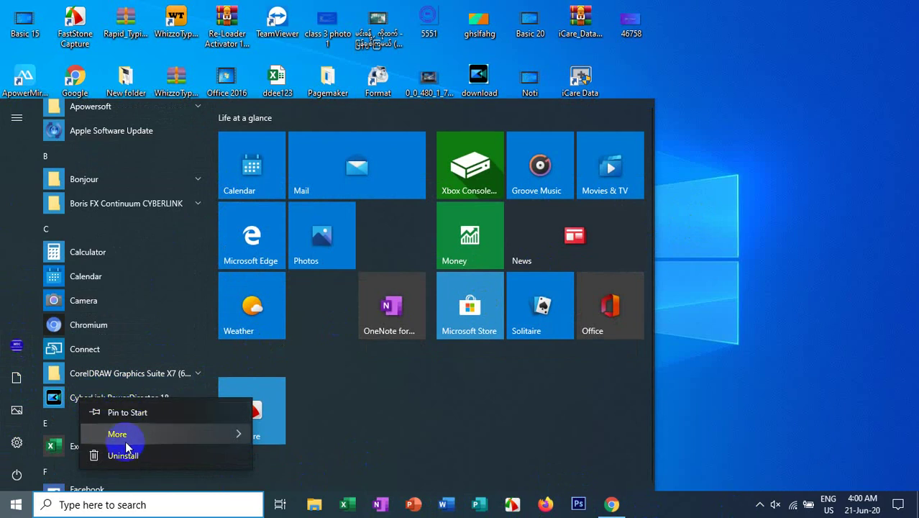
mouse_move(180, 434)
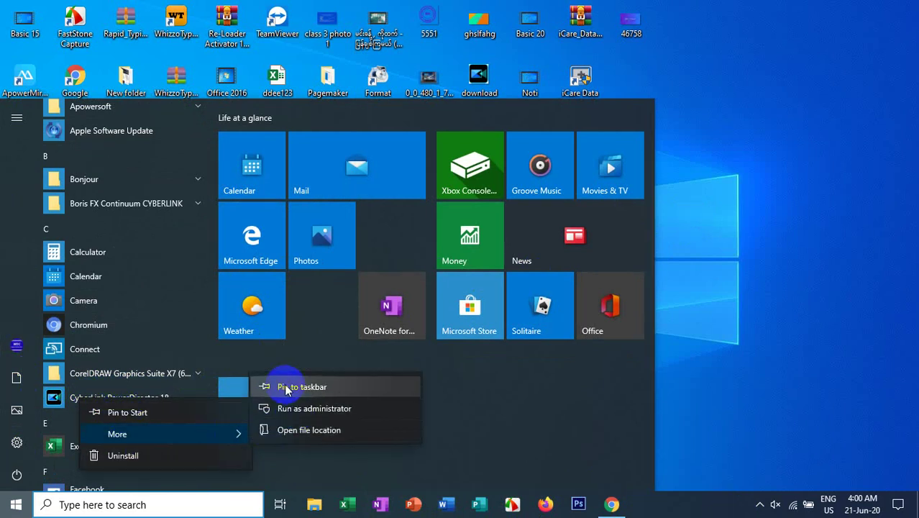
left_click(314, 389)
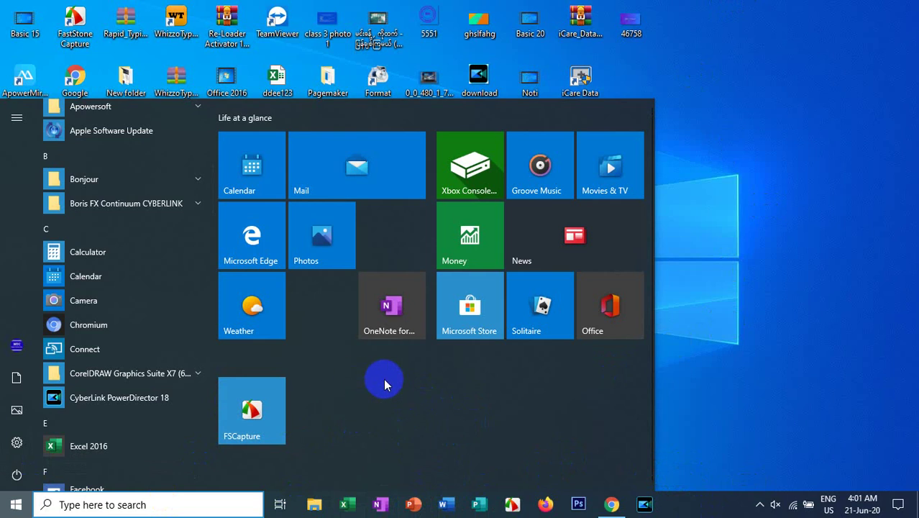
left_click(657, 373)
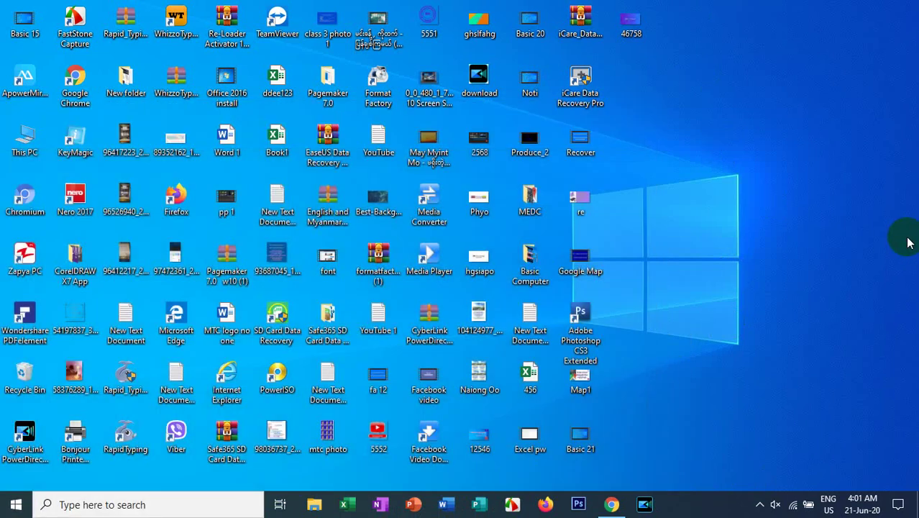
left_click(13, 511)
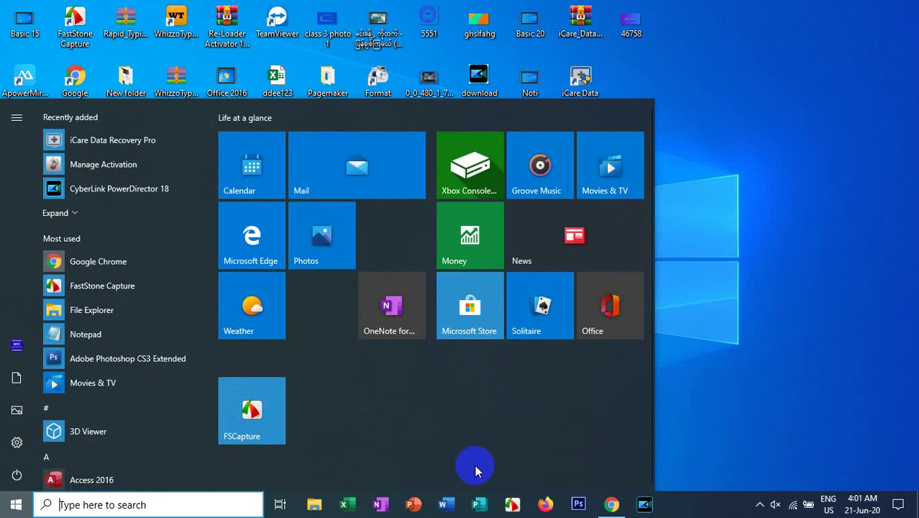
left_click(14, 507)
left_click(14, 507)
Pin Google Chrome and Adobe Photoshop CS3 Extended as Start tiles
right_click(79, 263)
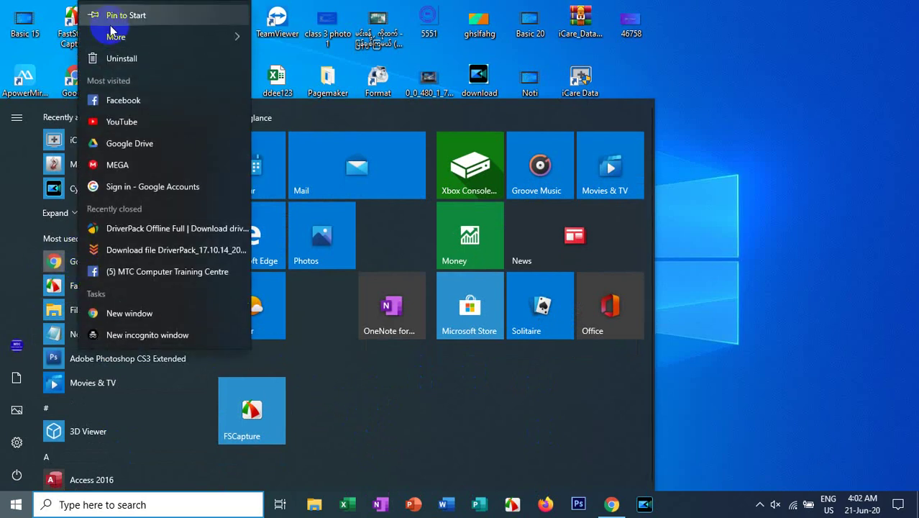
left_click(122, 17)
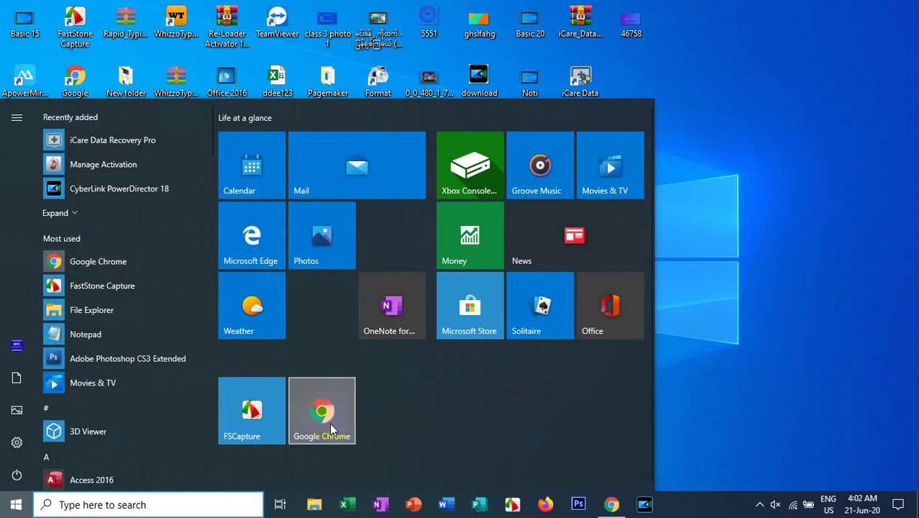
right_click(65, 357)
left_click(97, 15)
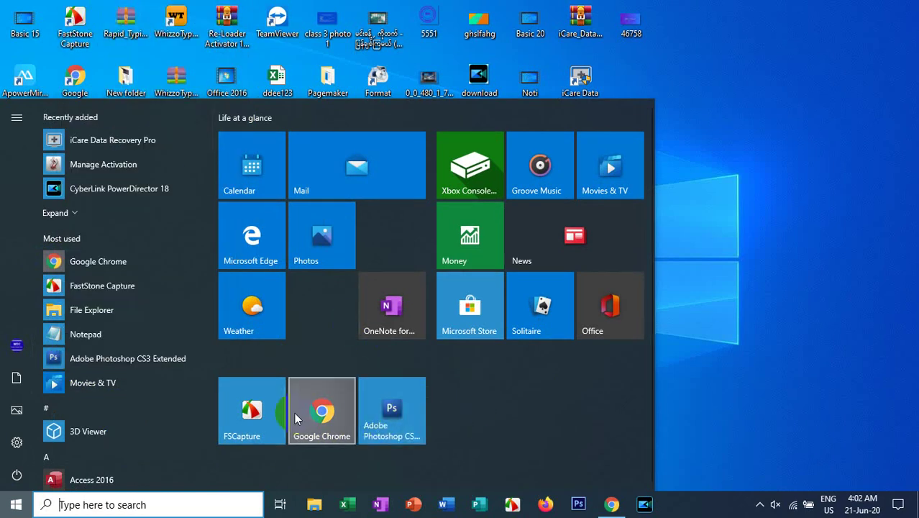
Close the Start menu and refresh the desktop
scroll(120, 196, "down", 5)
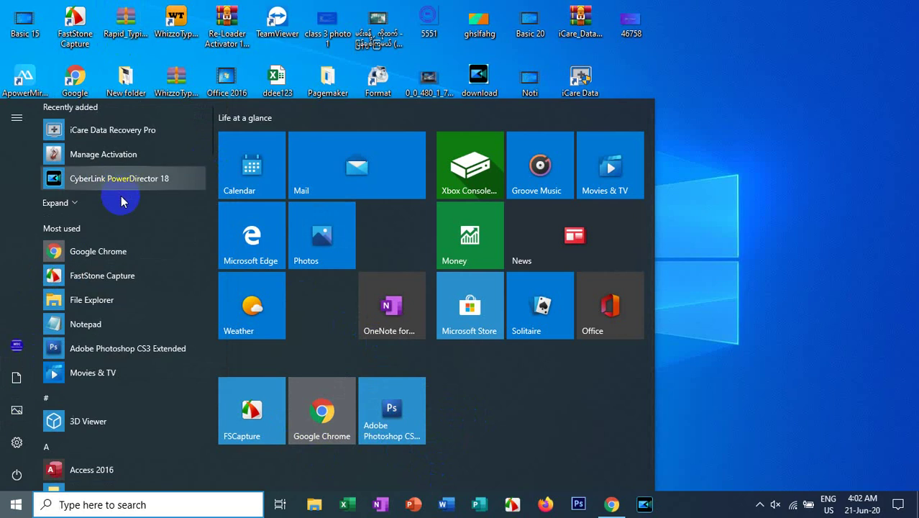
scroll(113, 244, "down", 15)
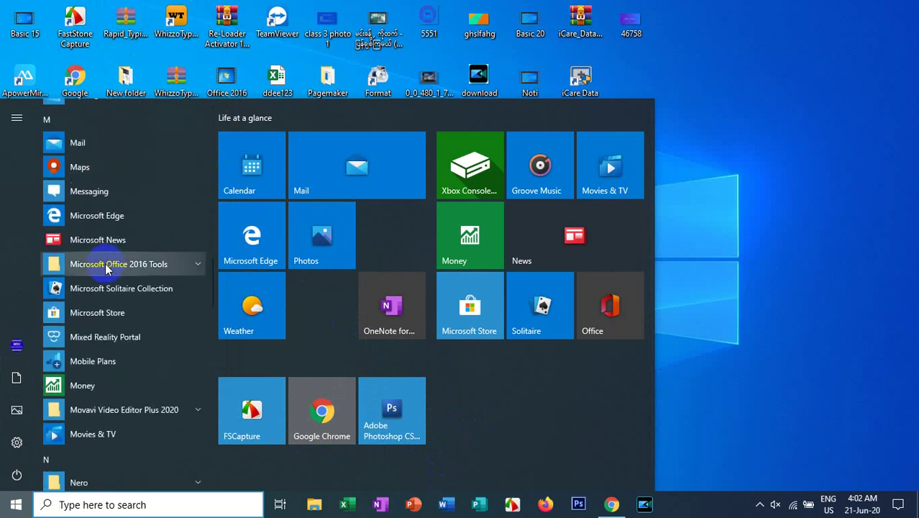
left_click(912, 90)
right_click(652, 7)
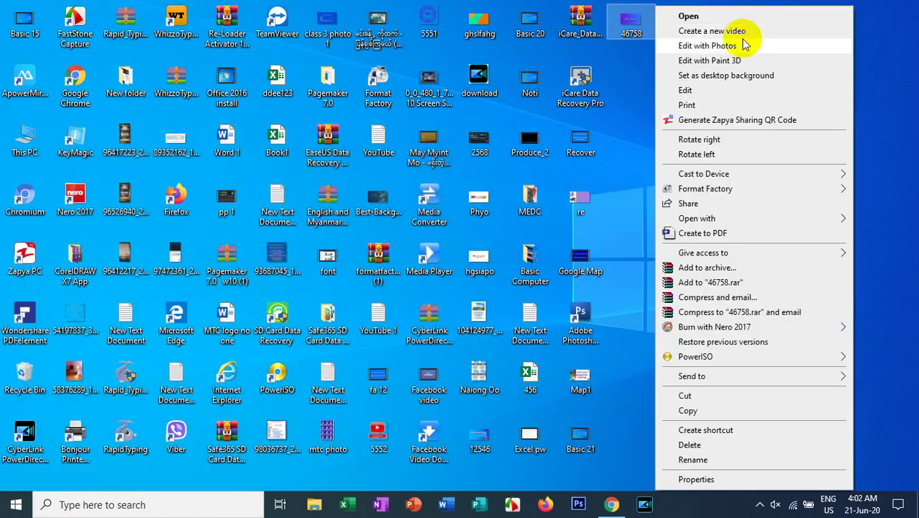
left_click(879, 7)
right_click(719, 7)
left_click(755, 37)
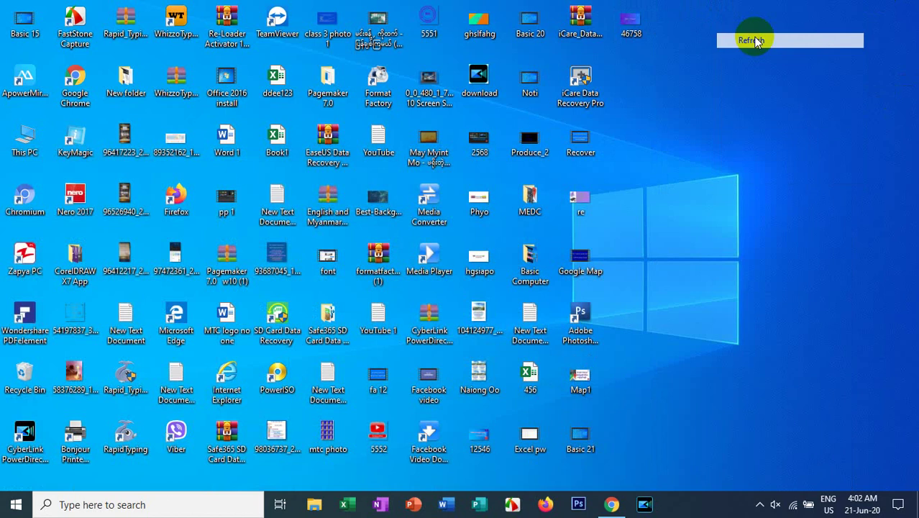